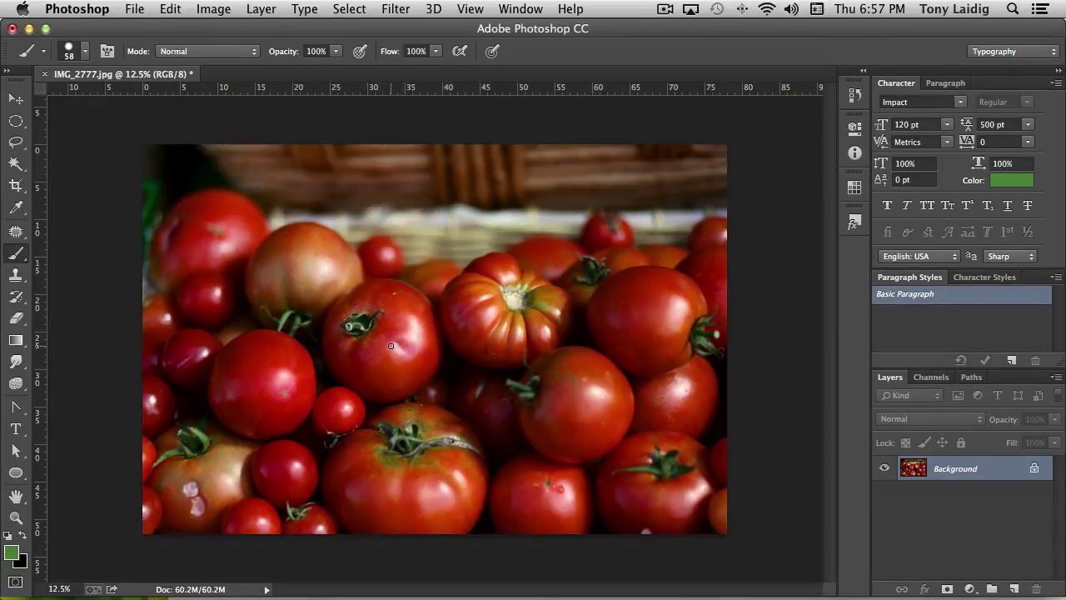
Configure the brush with a size of 118 px, 40% hardness and the Color blending mode
left_click(85, 54)
left_click_drag(120, 105, 145, 107)
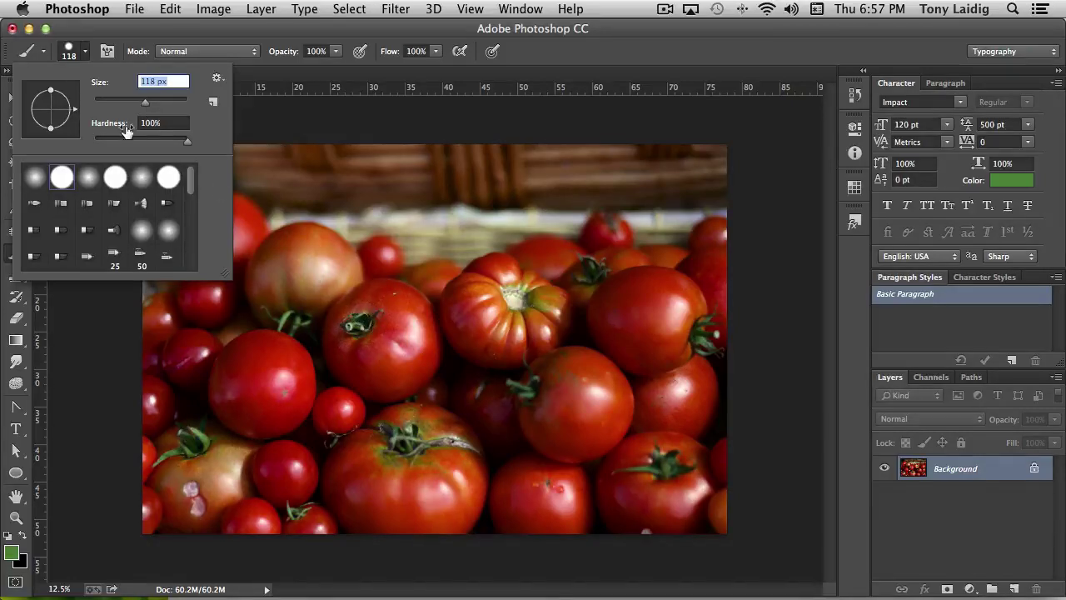
left_click(182, 140)
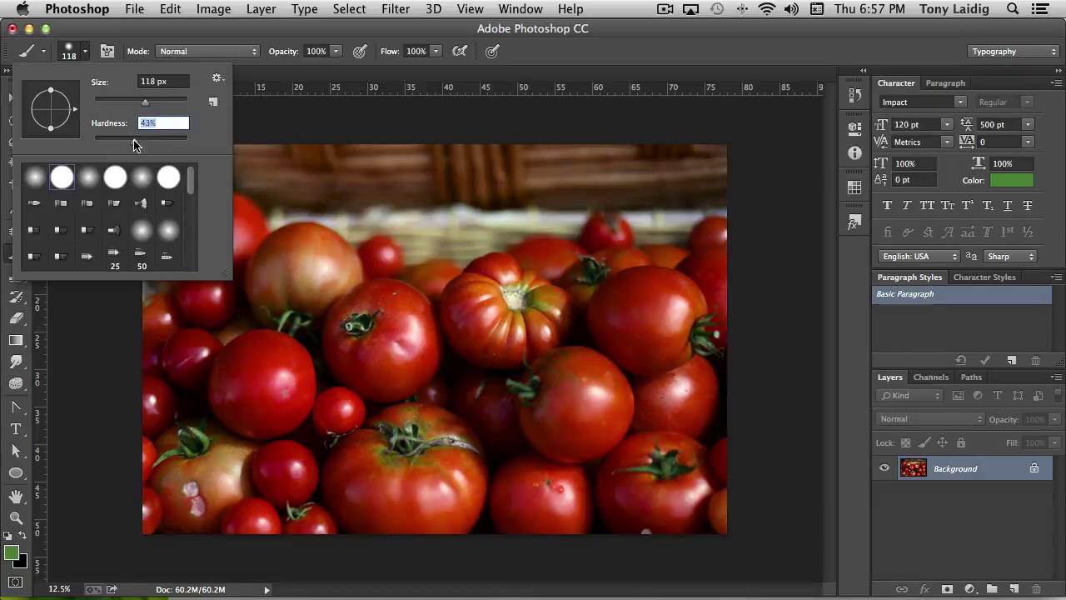
left_click_drag(97, 145, 125, 150)
left_click(163, 32)
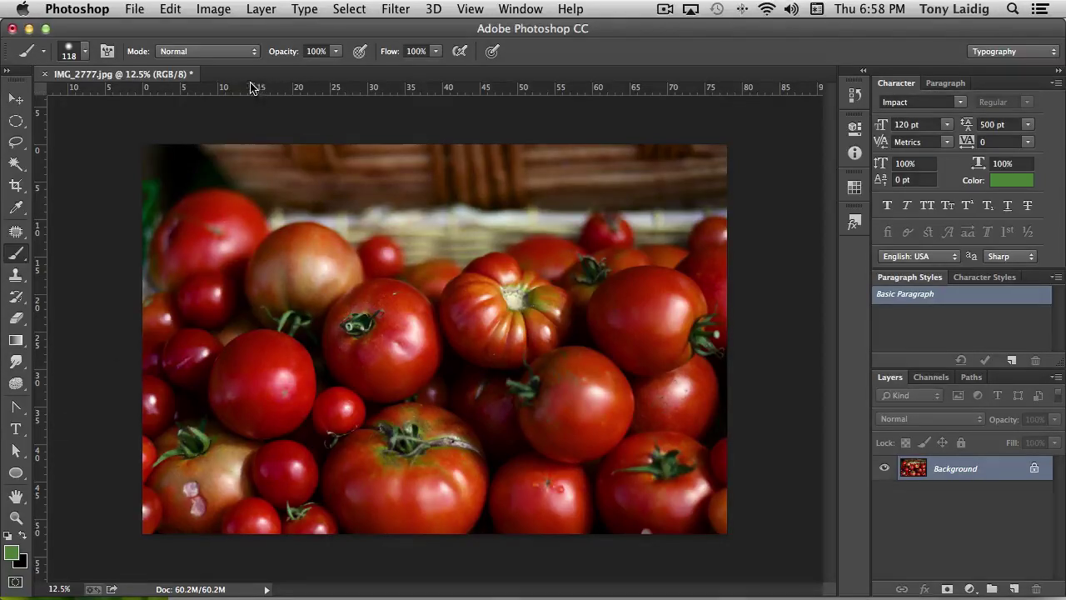
left_click(212, 51)
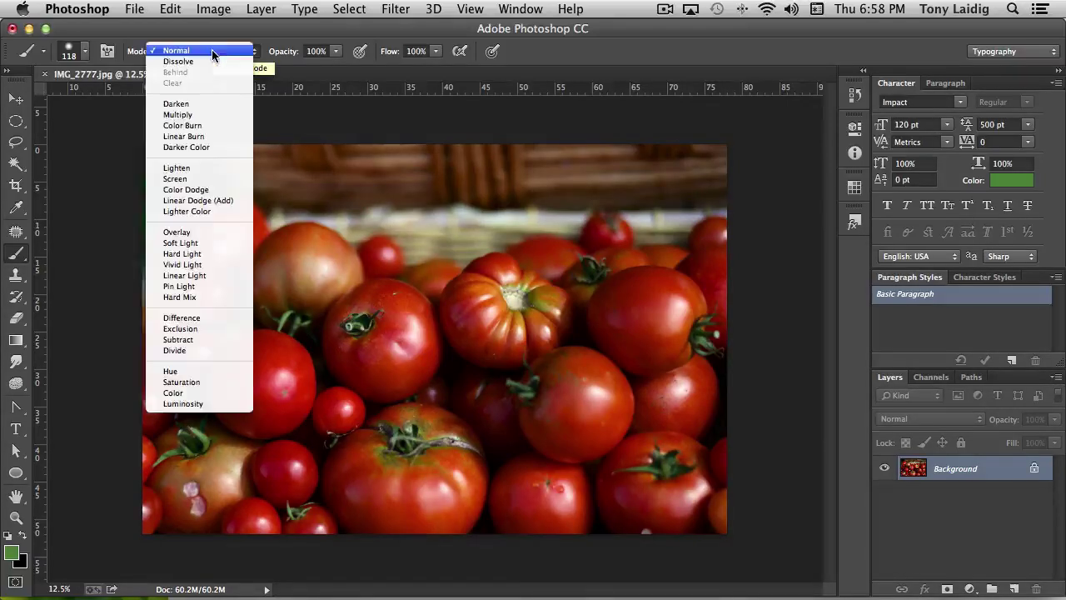
left_click(195, 395)
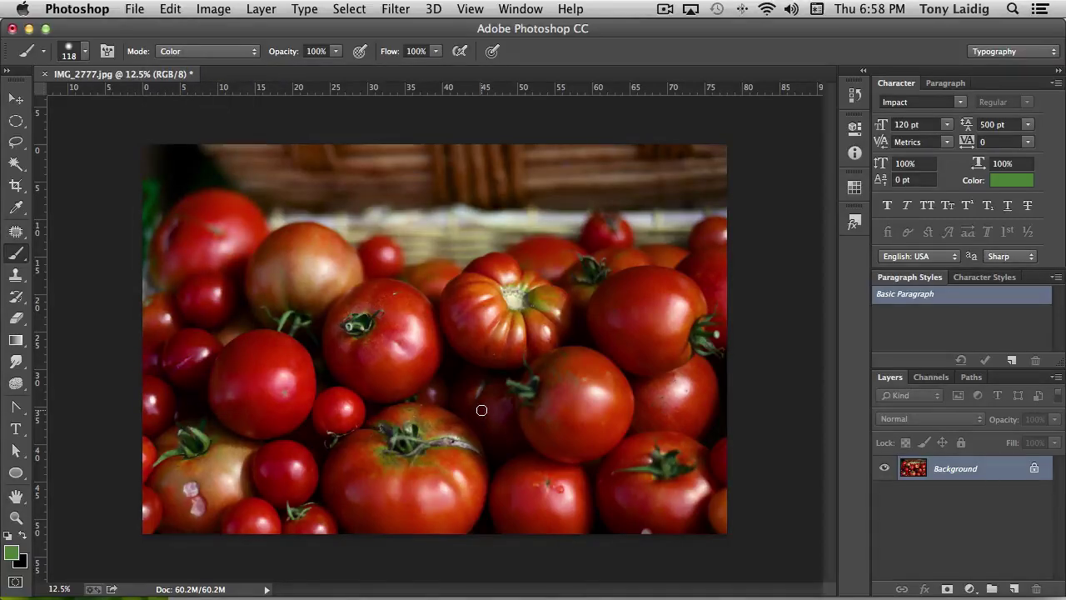
Paint the whole red tomato near the centre of the photo green, right up to its edges, leaving its stem unpainted
key("super+equal")
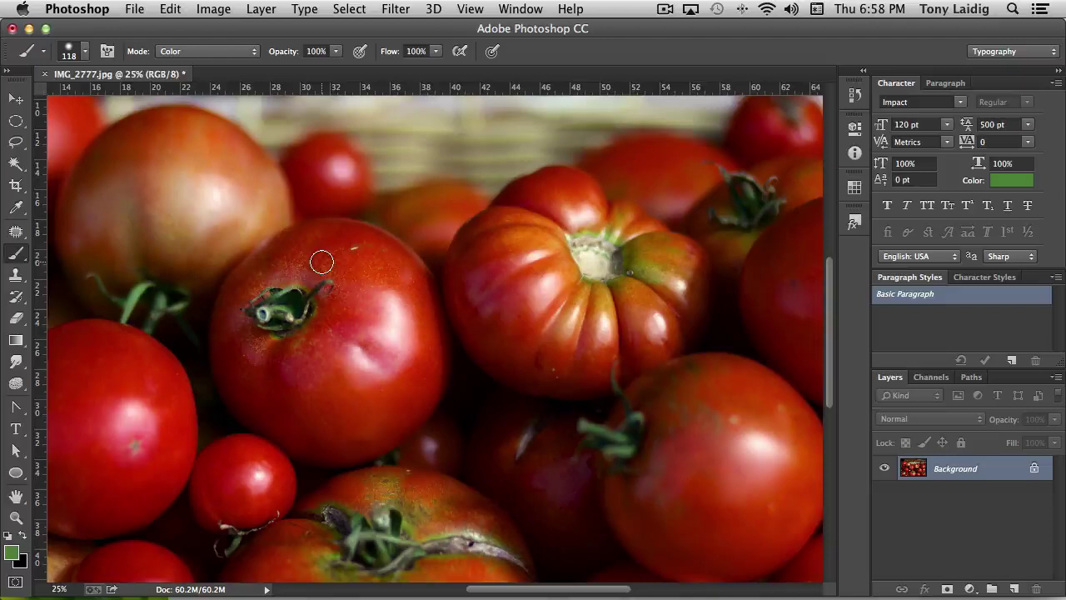
mouse_move(374, 255)
left_mouse_down()
mouse_move(347, 246)
mouse_move(321, 258)
mouse_move(394, 281)
mouse_move(346, 246)
mouse_move(388, 281)
mouse_move(393, 306)
mouse_move(387, 248)
mouse_move(352, 238)
mouse_move(381, 245)
mouse_move(363, 236)
mouse_move(374, 238)
mouse_move(319, 228)
mouse_move(295, 238)
mouse_move(347, 229)
mouse_move(377, 239)
mouse_move(420, 275)
mouse_move(429, 309)
mouse_move(417, 292)
mouse_move(352, 305)
mouse_move(341, 289)
mouse_move(333, 307)
mouse_move(309, 300)
mouse_move(321, 300)
mouse_move(336, 264)
mouse_move(305, 269)
mouse_move(306, 281)
mouse_move(288, 261)
mouse_move(275, 268)
mouse_move(281, 241)
mouse_move(271, 247)
mouse_move(294, 248)
mouse_move(275, 242)
mouse_move(250, 271)
mouse_move(286, 281)
mouse_move(245, 293)
mouse_move(255, 286)
mouse_move(254, 272)
mouse_move(246, 274)
mouse_move(221, 355)
mouse_move(242, 366)
mouse_move(252, 359)
mouse_move(238, 316)
mouse_move(267, 347)
mouse_move(254, 341)
mouse_move(283, 348)
mouse_move(305, 344)
mouse_move(326, 313)
mouse_move(308, 337)
mouse_move(321, 314)
mouse_move(319, 346)
mouse_move(337, 350)
mouse_move(255, 369)
mouse_move(342, 377)
mouse_move(352, 322)
mouse_move(359, 350)
mouse_move(423, 353)
mouse_move(424, 302)
mouse_move(441, 348)
mouse_move(426, 402)
mouse_move(433, 381)
mouse_move(412, 411)
mouse_move(418, 378)
mouse_move(371, 392)
mouse_move(383, 388)
mouse_move(375, 405)
mouse_move(292, 392)
mouse_move(233, 372)
mouse_move(224, 356)
mouse_move(226, 381)
mouse_move(253, 423)
mouse_move(302, 436)
mouse_move(343, 413)
mouse_move(314, 414)
mouse_move(390, 421)
mouse_move(417, 404)
left_mouse_up()
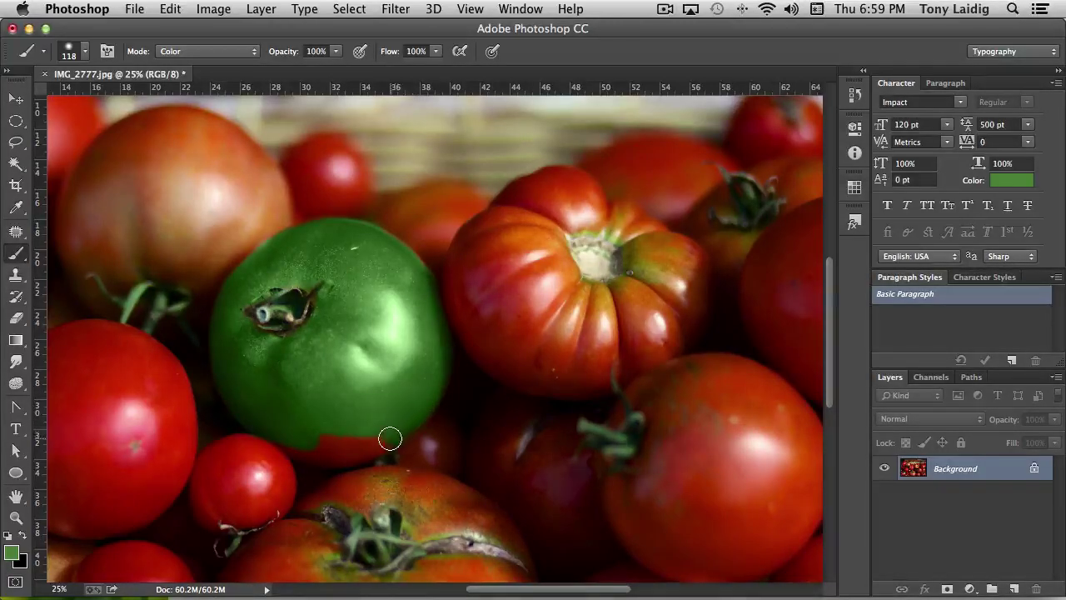
mouse_move(390, 438)
left_mouse_down()
mouse_move(359, 450)
mouse_move(388, 438)
mouse_move(328, 445)
mouse_move(350, 440)
mouse_move(283, 433)
mouse_move(307, 450)
mouse_move(360, 450)
mouse_move(319, 456)
mouse_move(252, 411)
mouse_move(229, 381)
left_mouse_up()
scroll(230, 381, "up", 2)
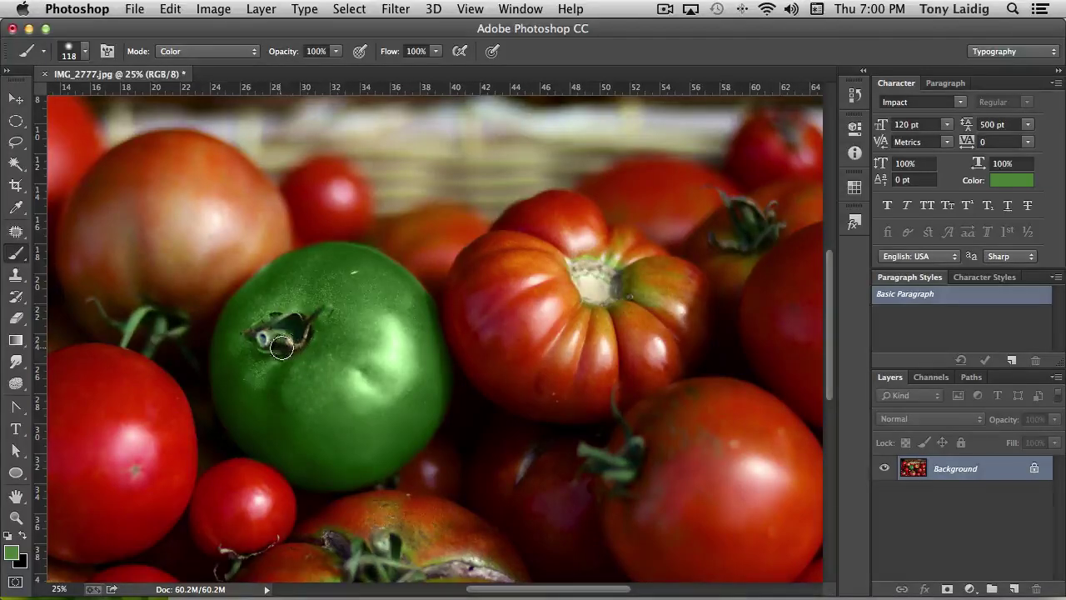
Set the foreground color to a muted green, #718b5c, starting from samples of the tomato's stem area
left_click(11, 553)
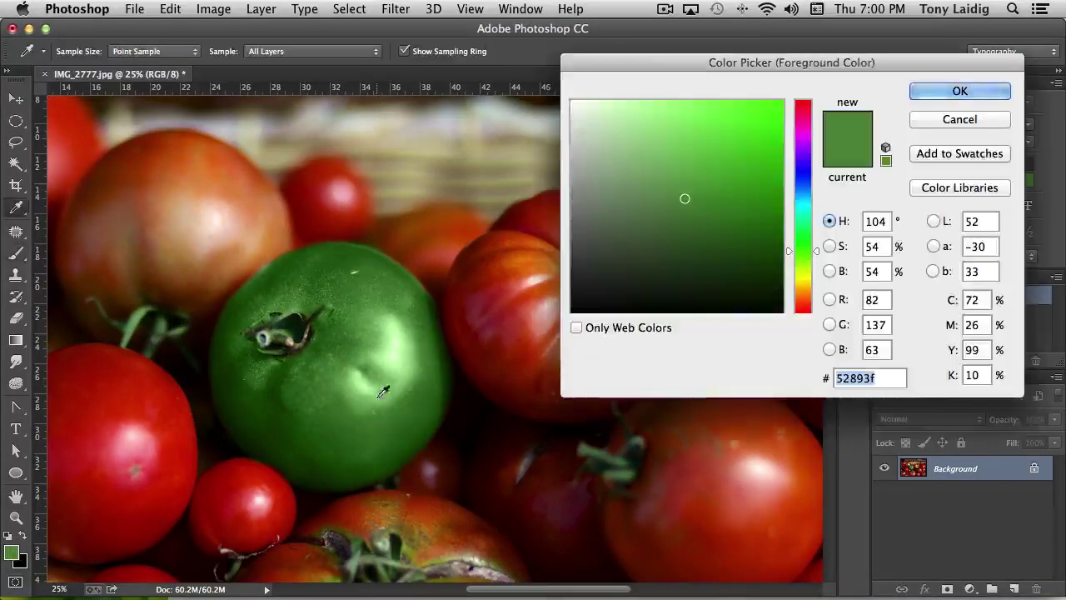
left_click(276, 330)
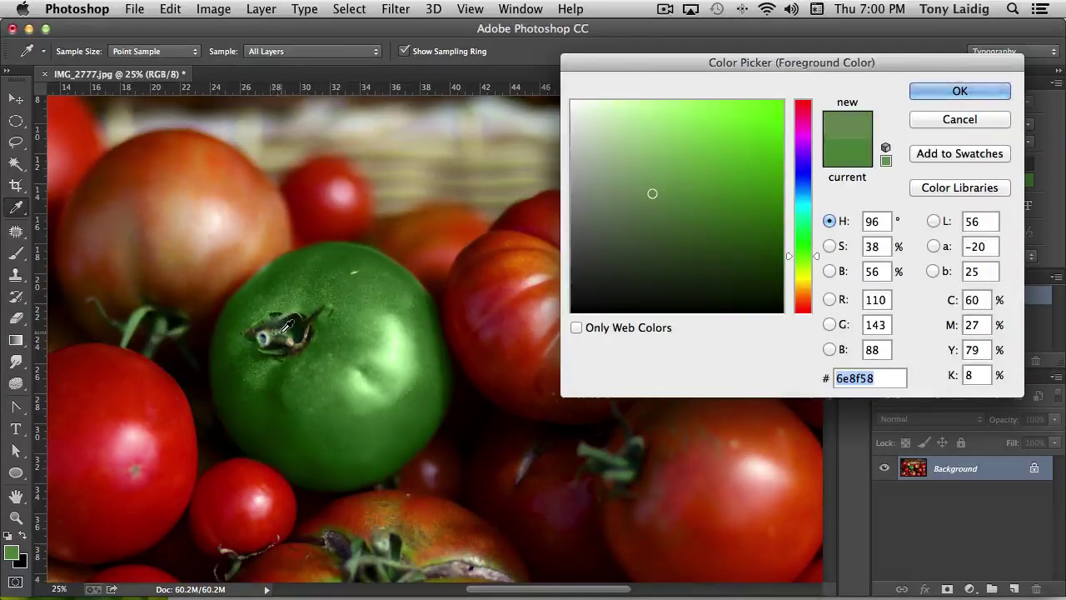
left_click(289, 327)
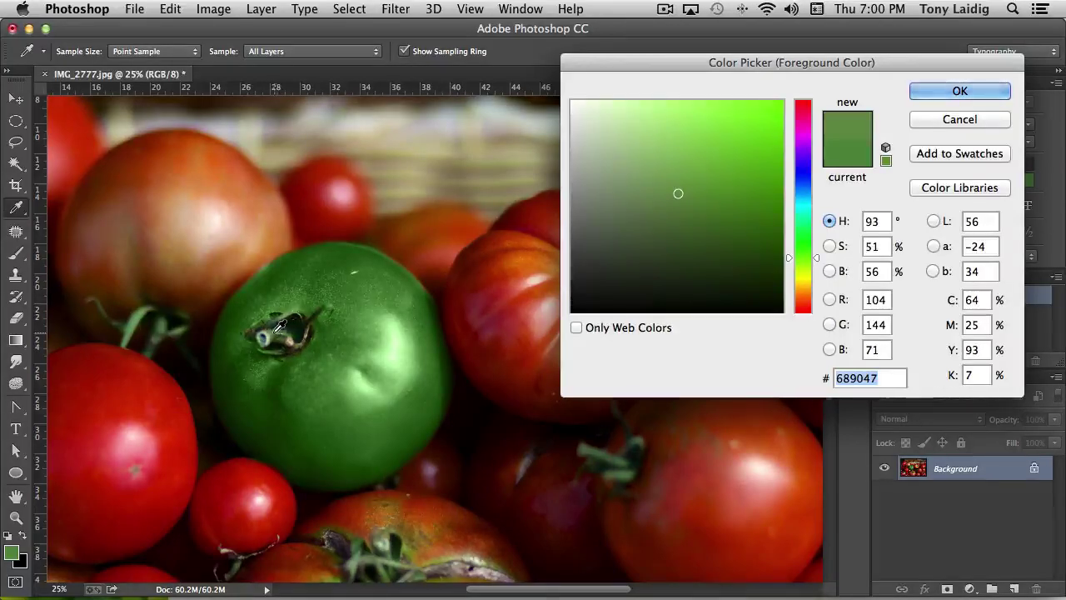
left_click(660, 192)
left_click_drag(665, 201, 640, 193)
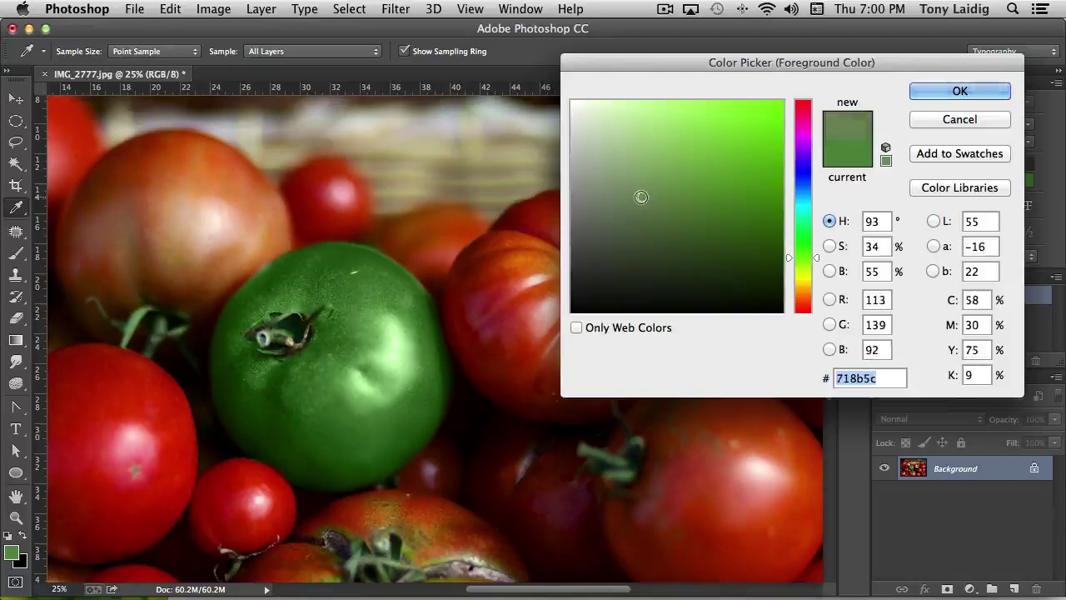
key("Return")
Reduce the brush size to 22 px and tint the green tomato's stem with the muted green
key("b")
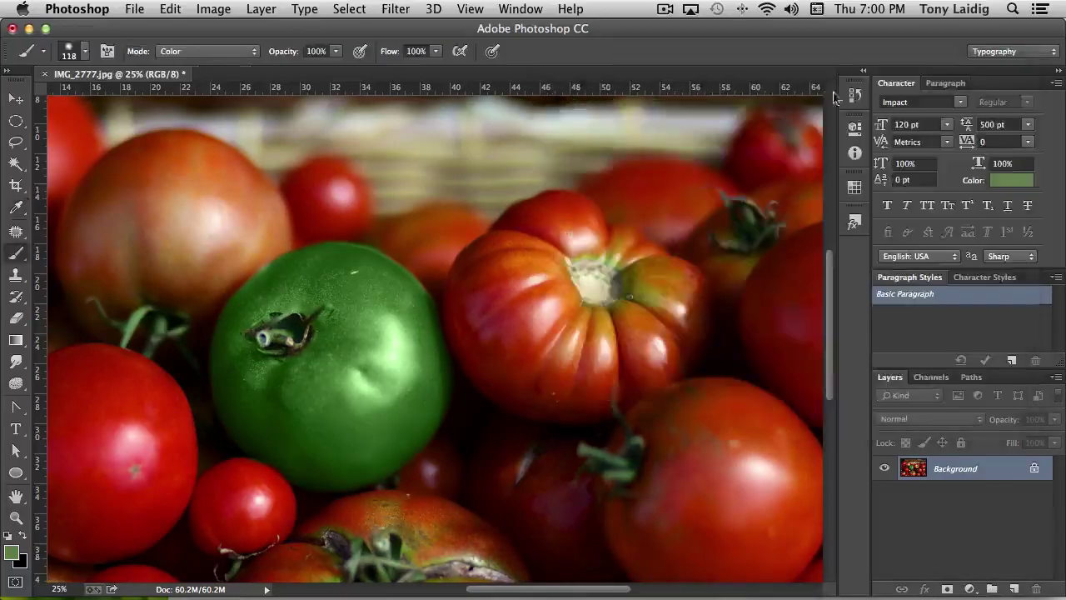
left_click(85, 53)
left_click_drag(140, 103, 111, 106)
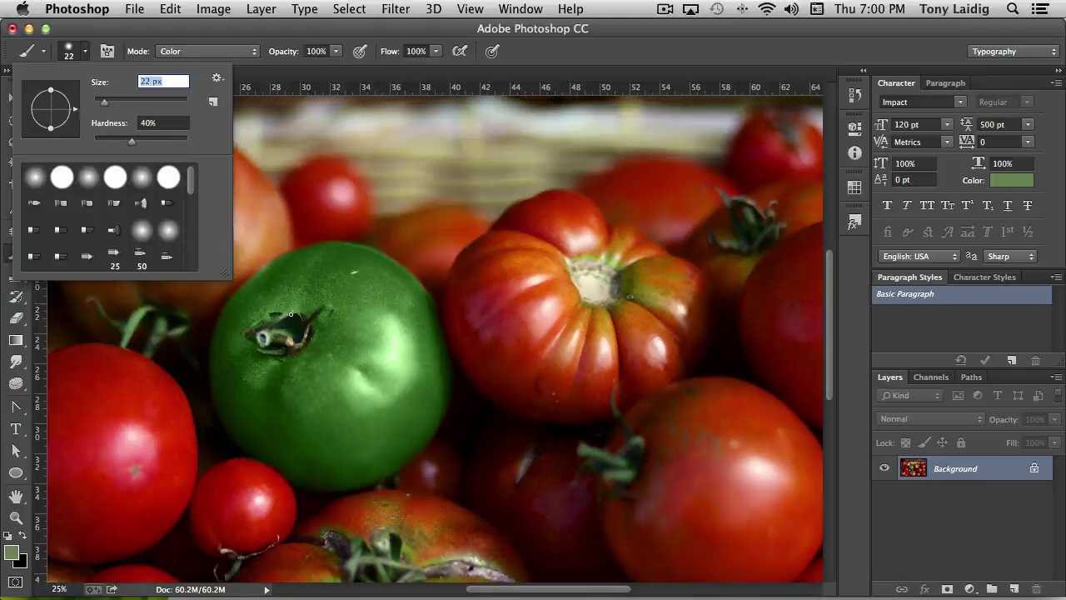
key("Return")
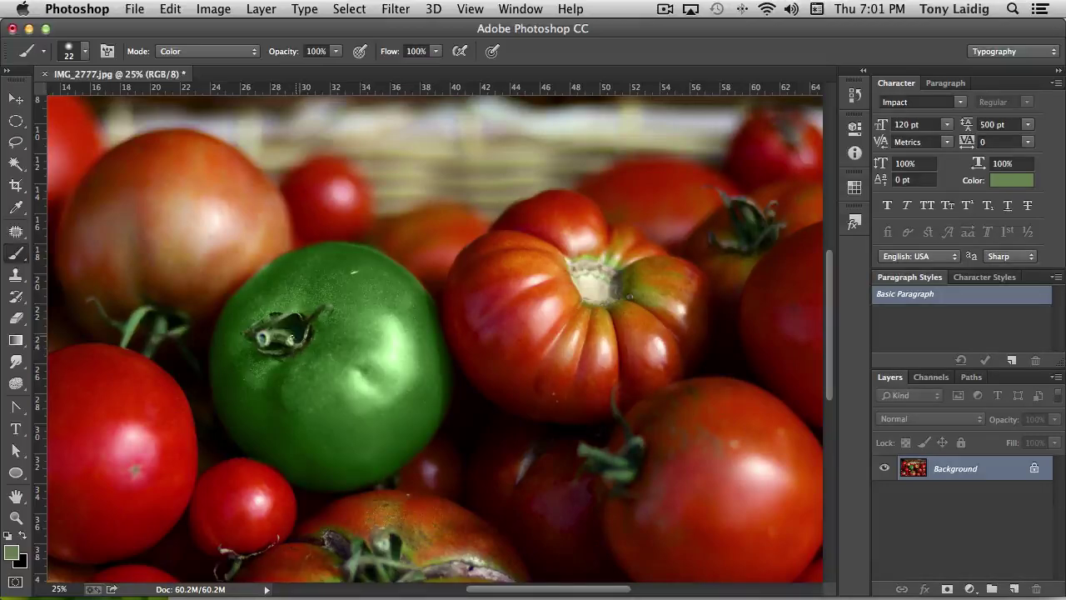
Shift the foreground color's hue to 58° (#8b895c) and repaint the green tomato's stem in this olive brown
left_click(11, 551)
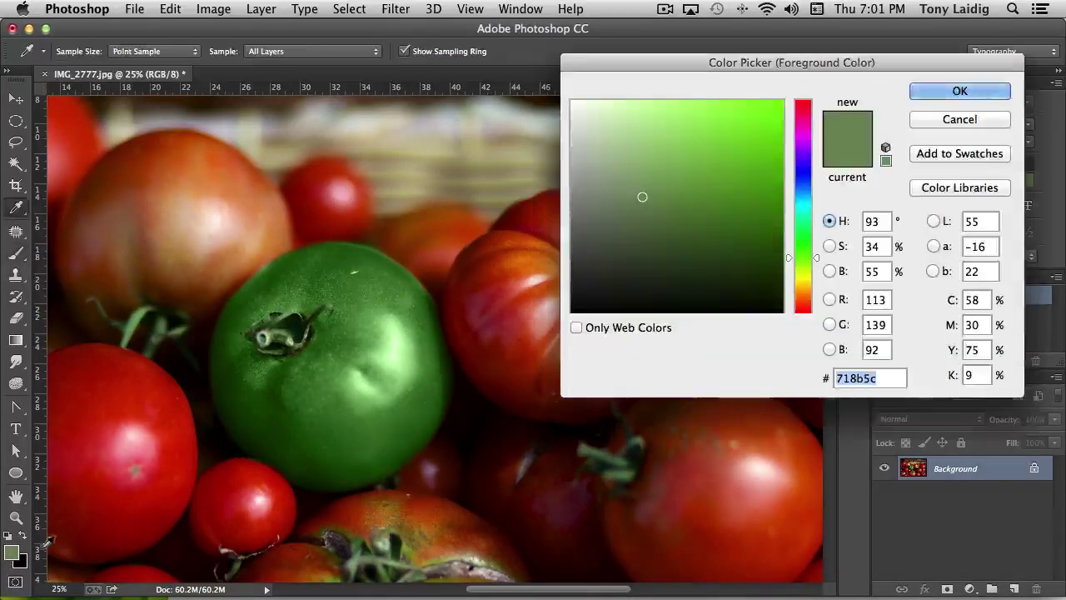
left_click_drag(813, 258, 815, 283)
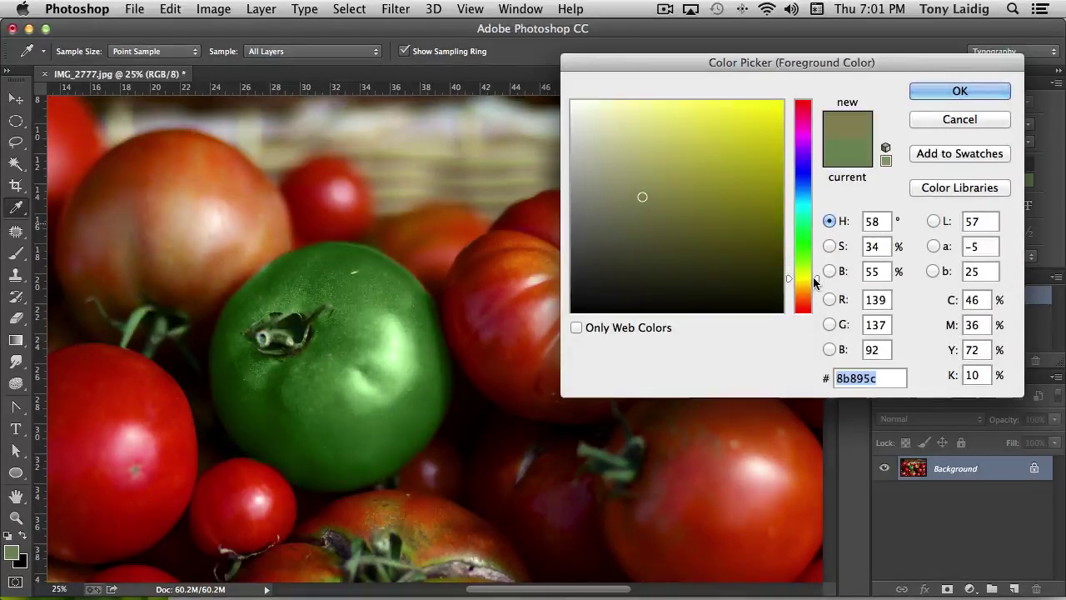
left_click(939, 92)
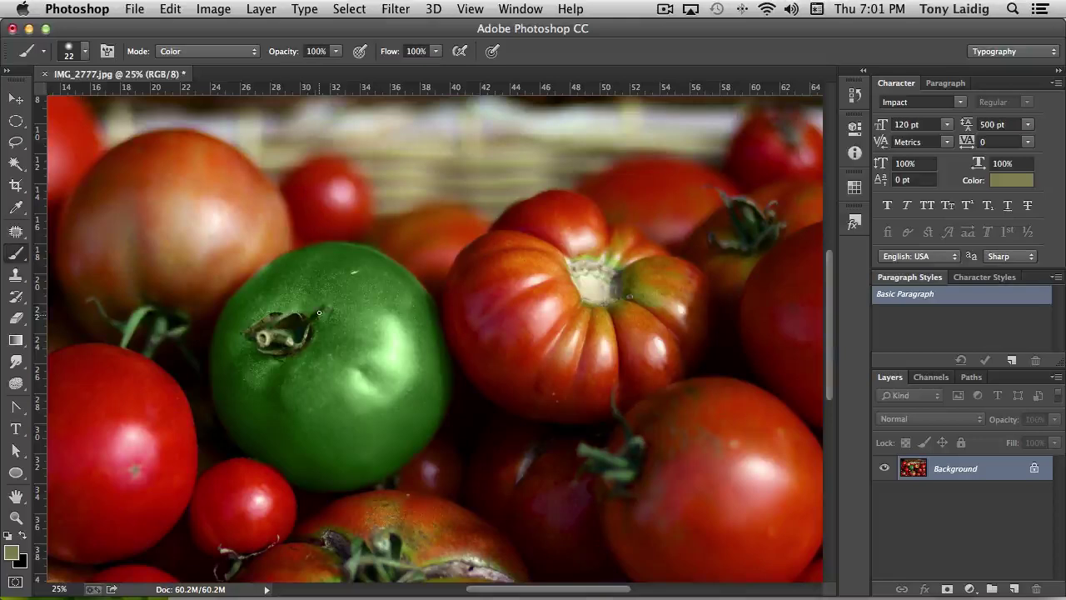
Set the brush to 414 px with minimum hardness and lower its opacity to 37%
left_click(82, 55)
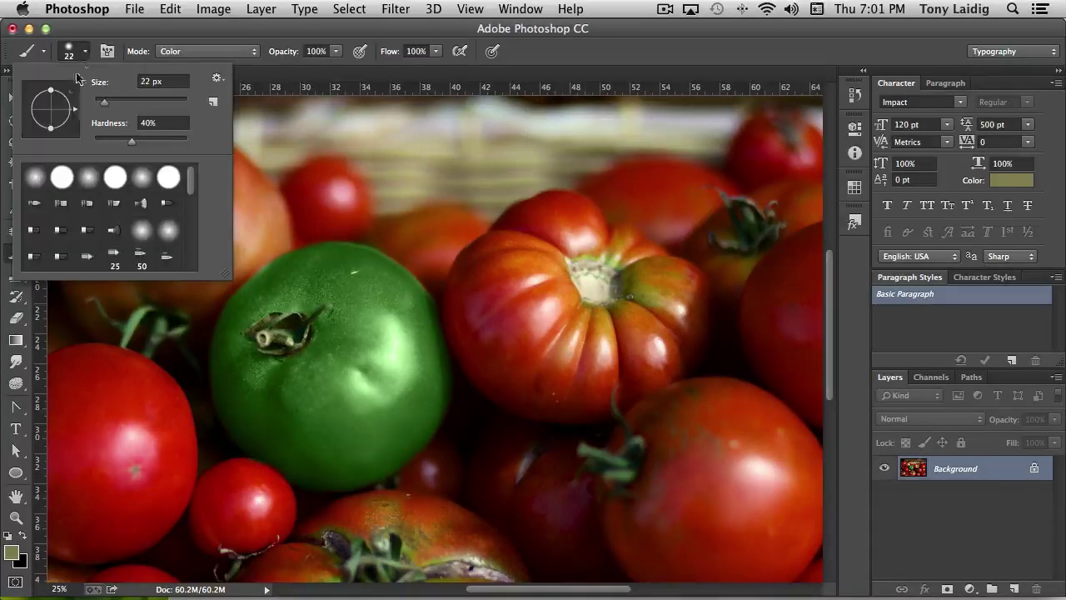
left_click_drag(104, 102, 160, 101)
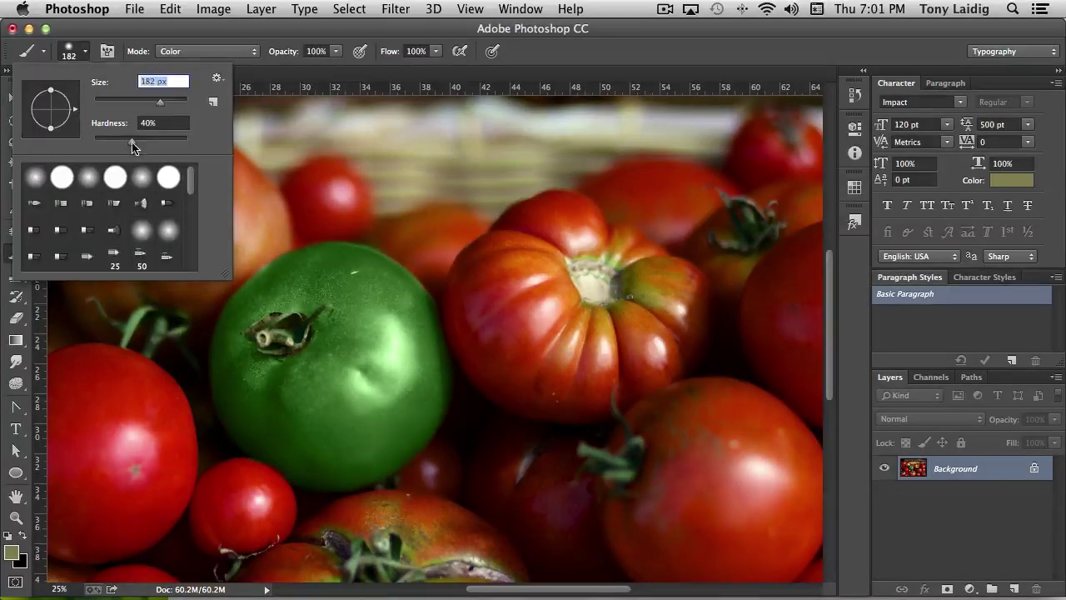
left_click_drag(132, 142, 95, 141)
left_click_drag(160, 102, 163, 102)
left_click_drag(171, 106, 177, 105)
left_click(335, 50)
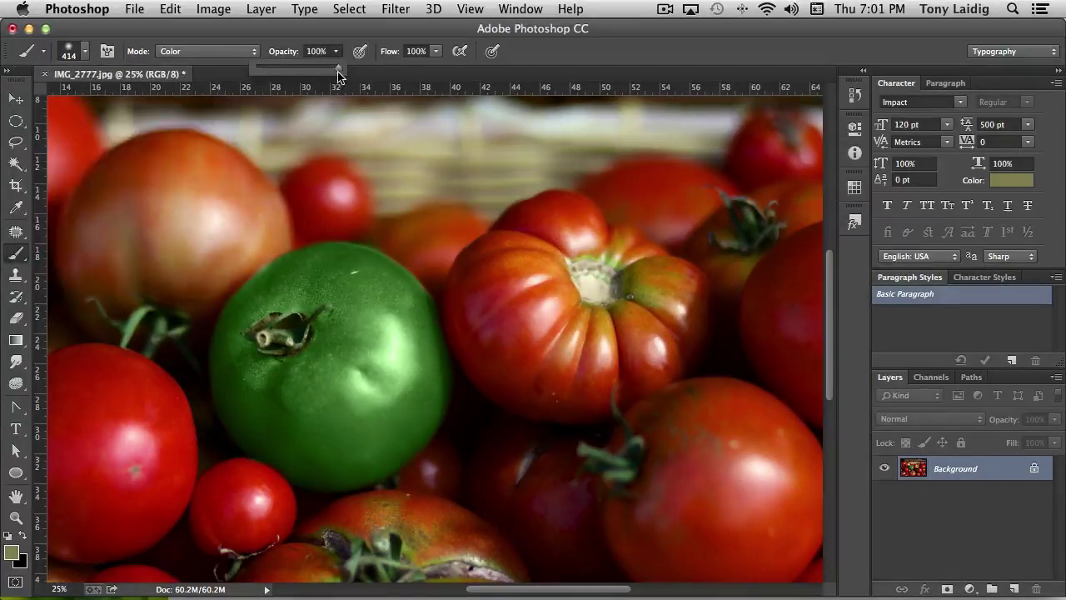
left_click_drag(339, 73, 287, 73)
Set the foreground color to a darker muted green, #596e3f
left_click(12, 554)
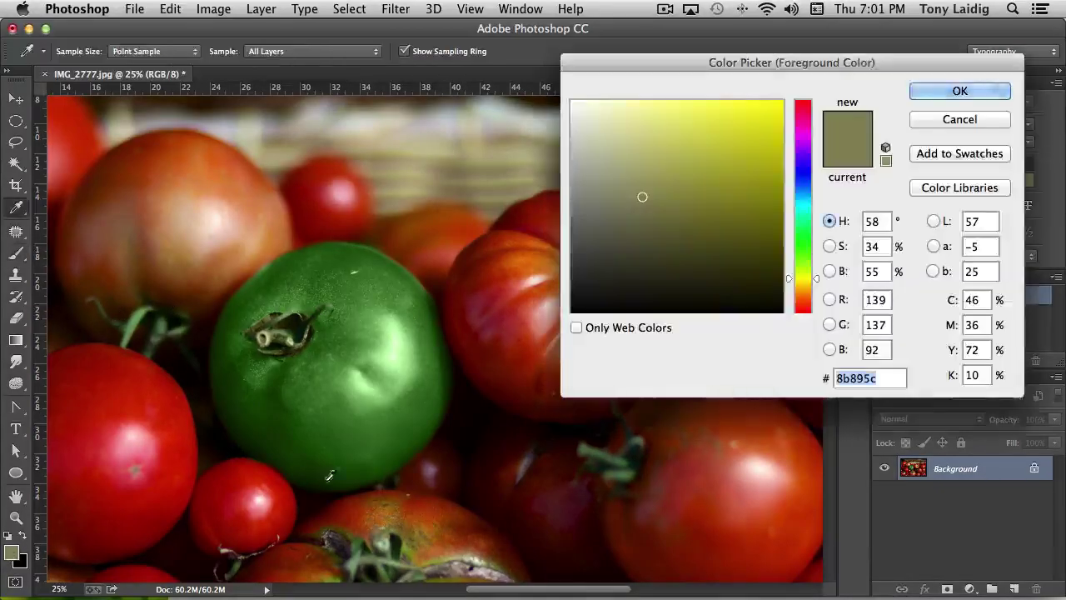
left_click_drag(814, 281, 810, 260)
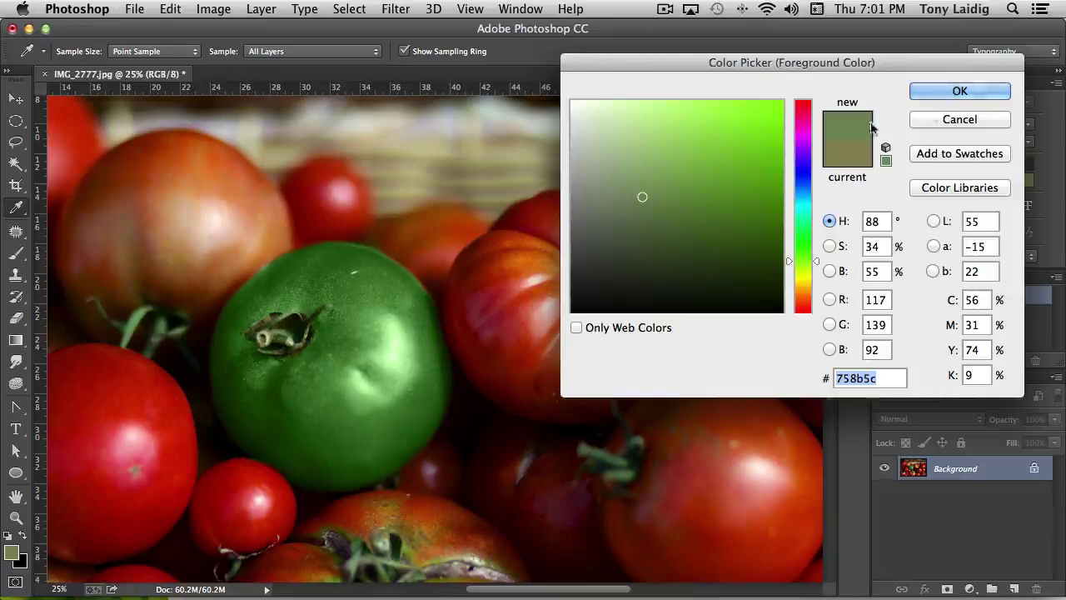
left_click(658, 229)
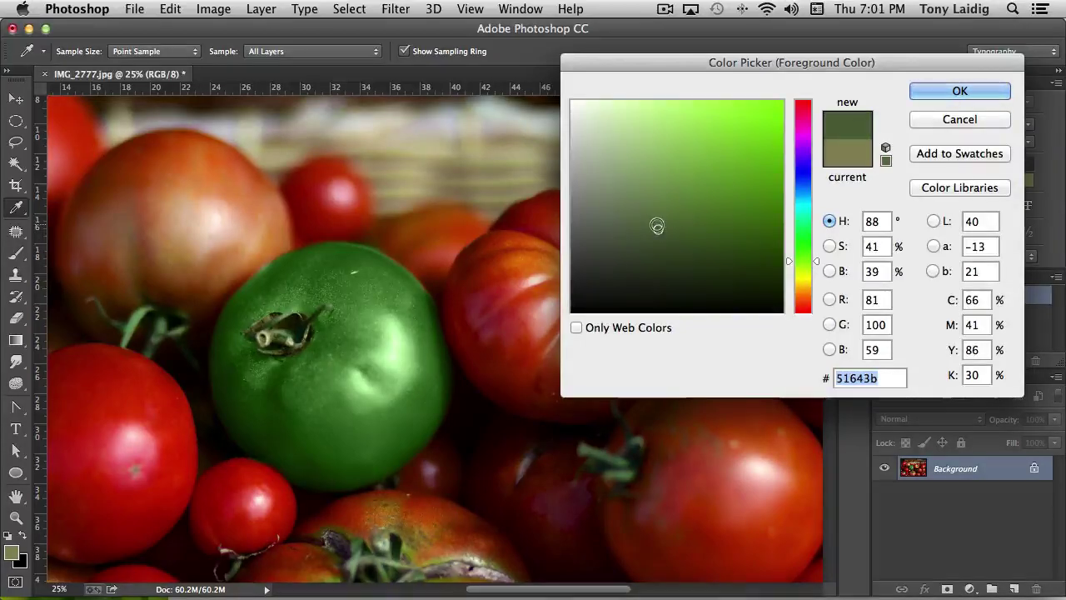
left_click(655, 224)
left_click(647, 224)
left_click(660, 221)
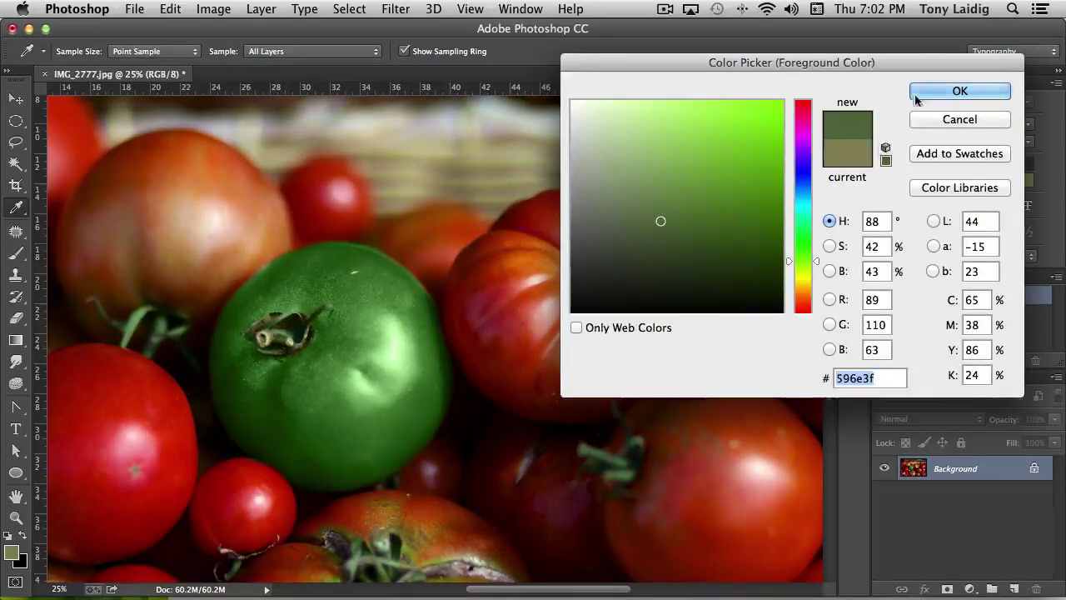
left_click(960, 91)
Brush the muted green softly over the green tomato's surface to vary its tone
key("b")
mouse_move(384, 305)
left_mouse_down()
mouse_move(401, 371)
mouse_move(374, 412)
mouse_move(403, 383)
mouse_move(403, 394)
mouse_move(355, 441)
mouse_move(348, 390)
mouse_move(315, 395)
mouse_move(370, 300)
mouse_move(350, 265)
mouse_move(326, 271)
mouse_move(362, 294)
mouse_move(404, 390)
mouse_move(389, 311)
mouse_move(400, 374)
mouse_move(383, 443)
mouse_move(338, 437)
mouse_move(295, 404)
mouse_move(347, 428)
mouse_move(288, 408)
left_mouse_up()
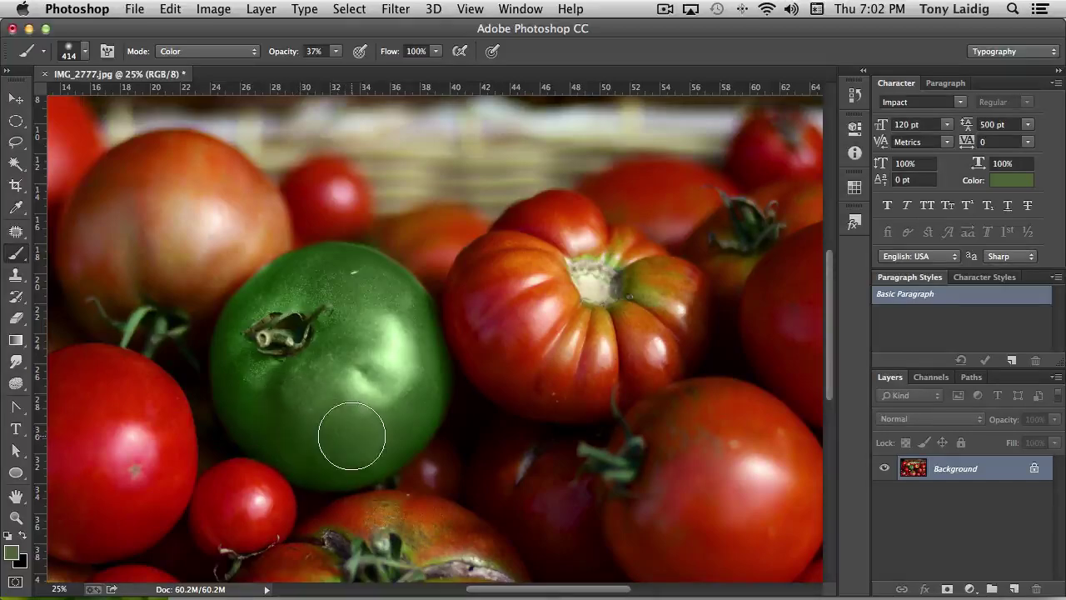
mouse_move(3, 596)
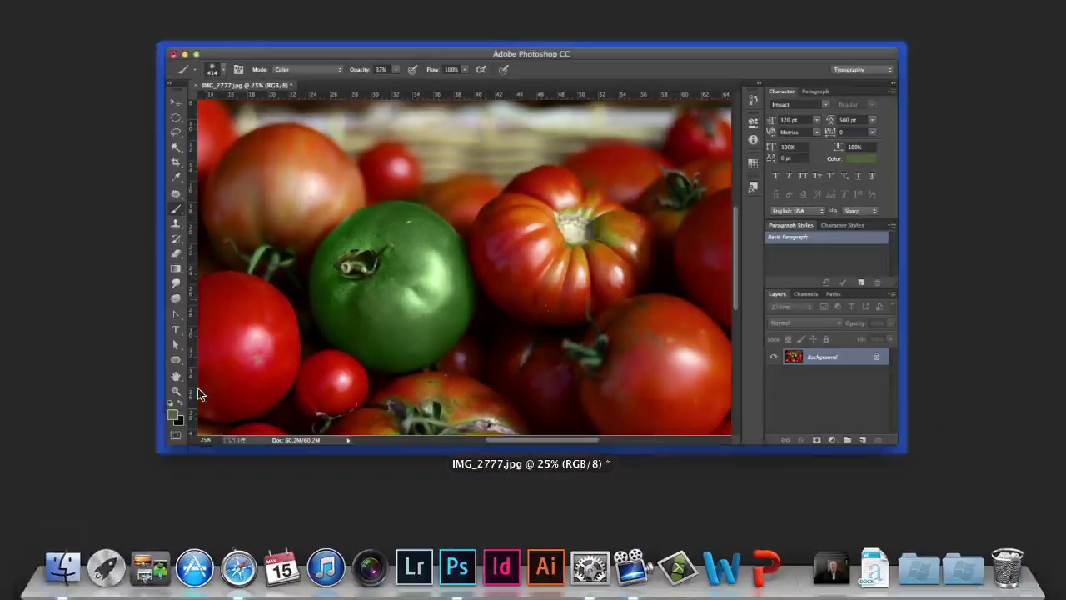
left_click(172, 409)
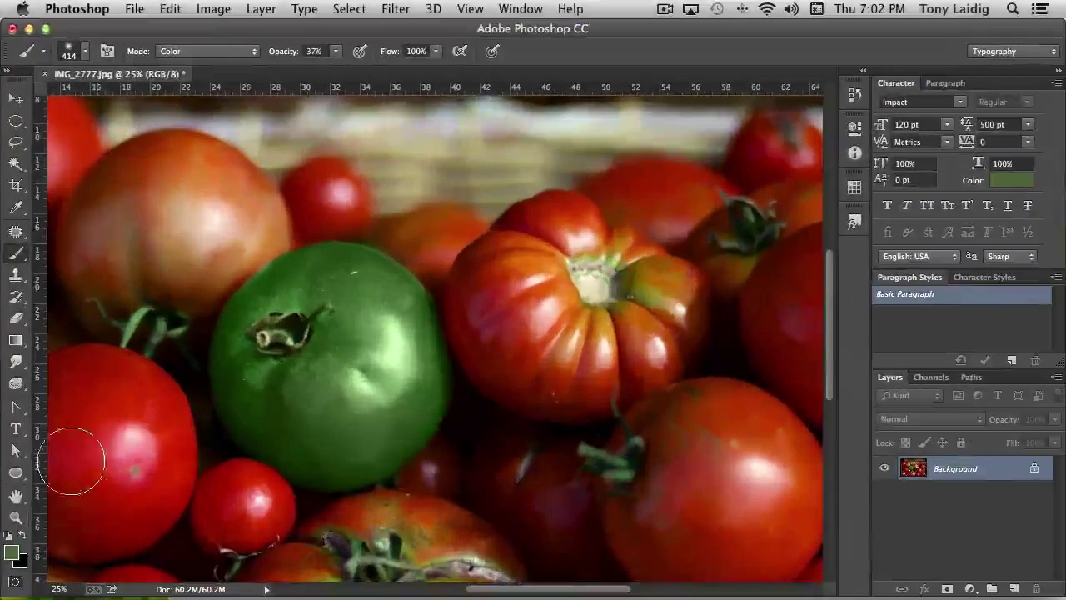
Sample the olive tone #908533 from the greenish patch of the ribbed tomato as the foreground color
left_click(12, 553)
left_click_drag(769, 59, 918, 47)
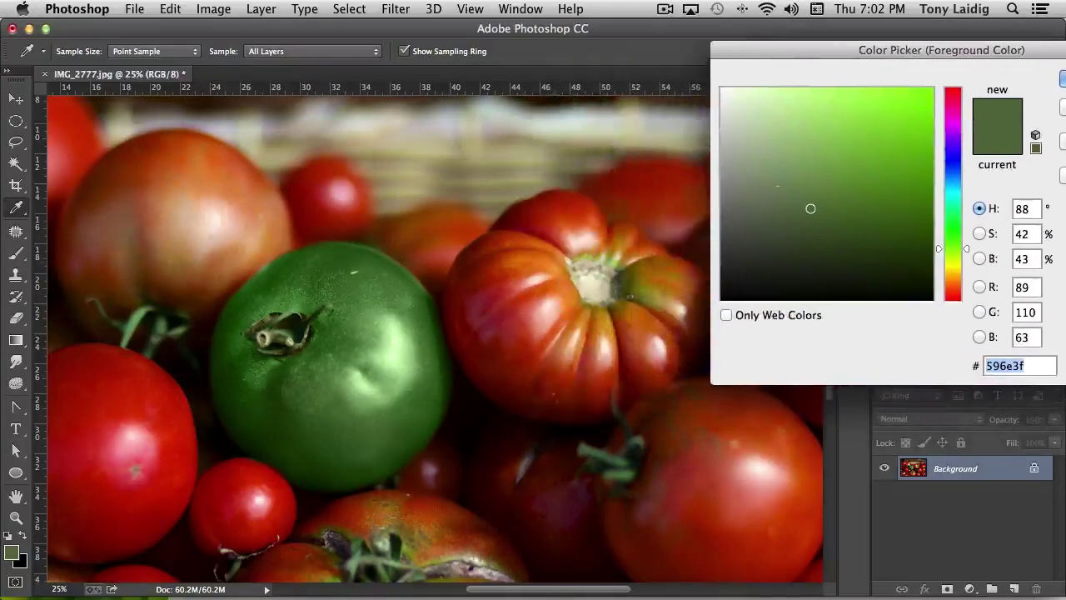
left_click(658, 296)
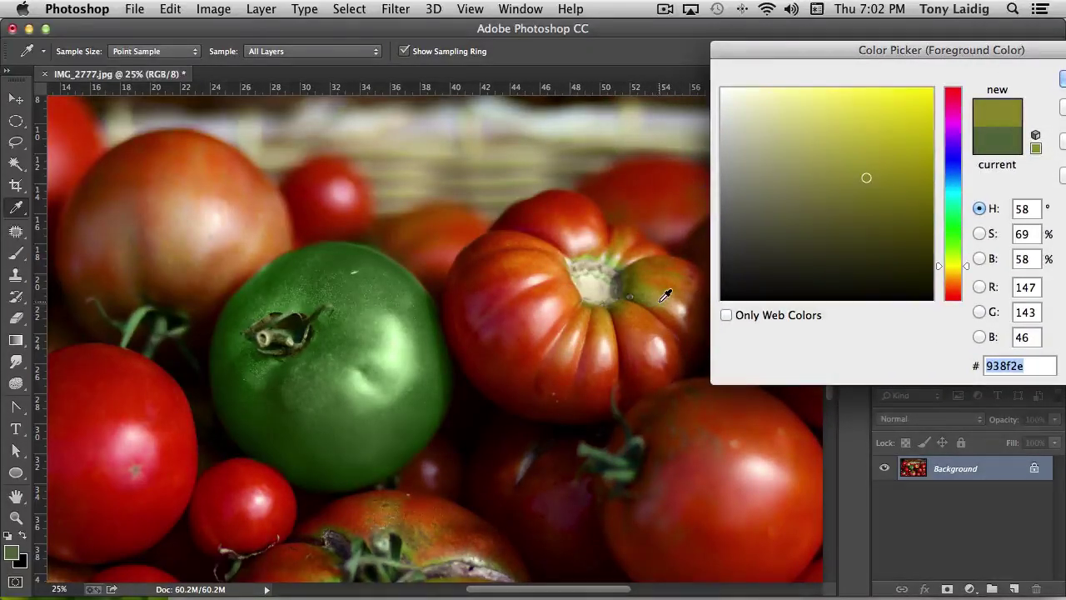
left_click(657, 297)
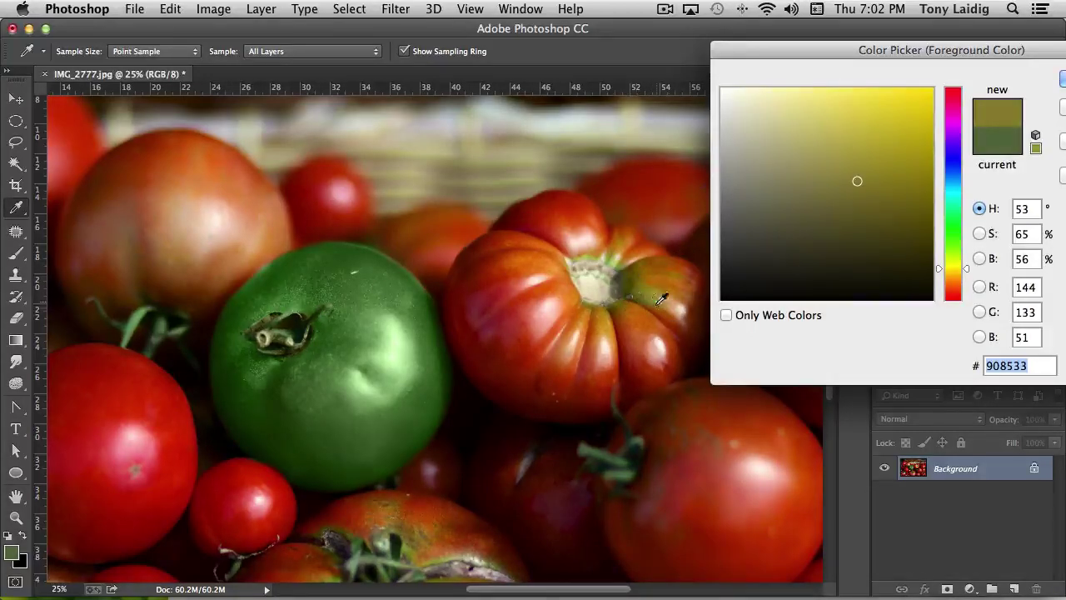
left_click(1063, 78)
Brush the olive tone softly over the green tomato to blend in natural color variation, and switch to the Move tool
key("b")
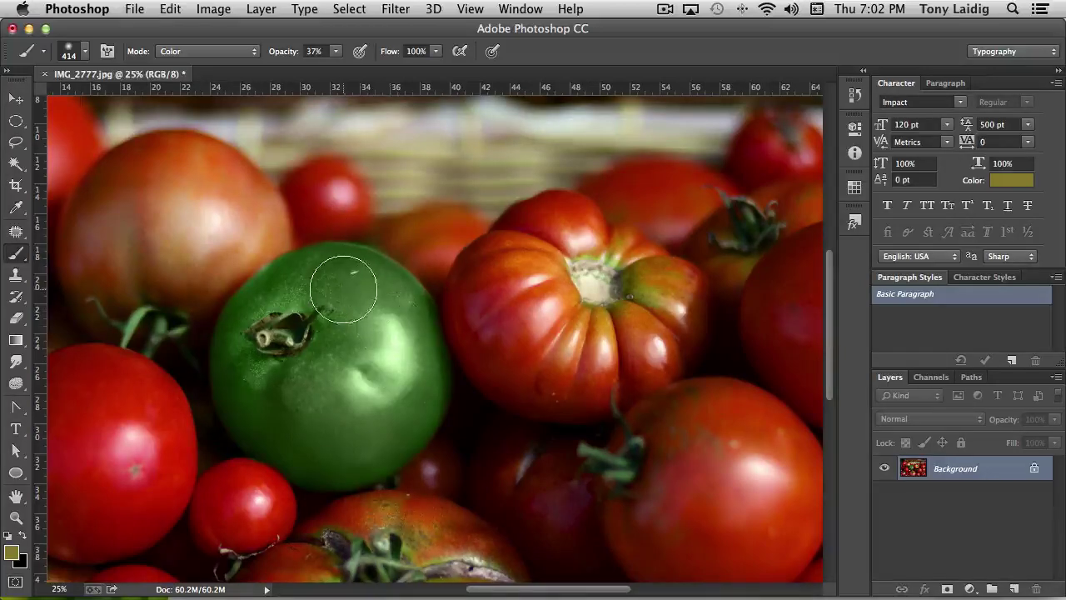
left_click(323, 405)
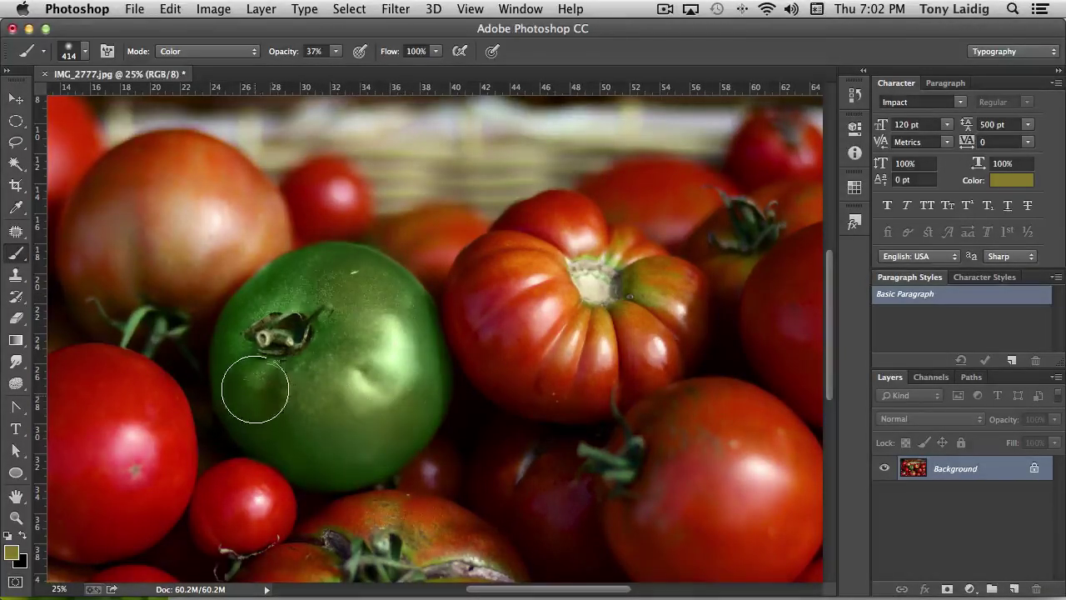
mouse_move(255, 391)
left_mouse_down()
mouse_move(337, 302)
mouse_move(310, 266)
mouse_move(309, 279)
mouse_move(284, 286)
mouse_move(336, 327)
mouse_move(323, 373)
mouse_move(290, 314)
mouse_move(276, 314)
mouse_move(267, 334)
mouse_move(318, 410)
mouse_move(427, 415)
mouse_move(426, 405)
mouse_move(390, 437)
mouse_move(342, 452)
mouse_move(378, 433)
mouse_move(397, 305)
mouse_move(369, 290)
mouse_move(324, 440)
mouse_move(284, 429)
mouse_move(417, 474)
mouse_move(483, 429)
left_mouse_up()
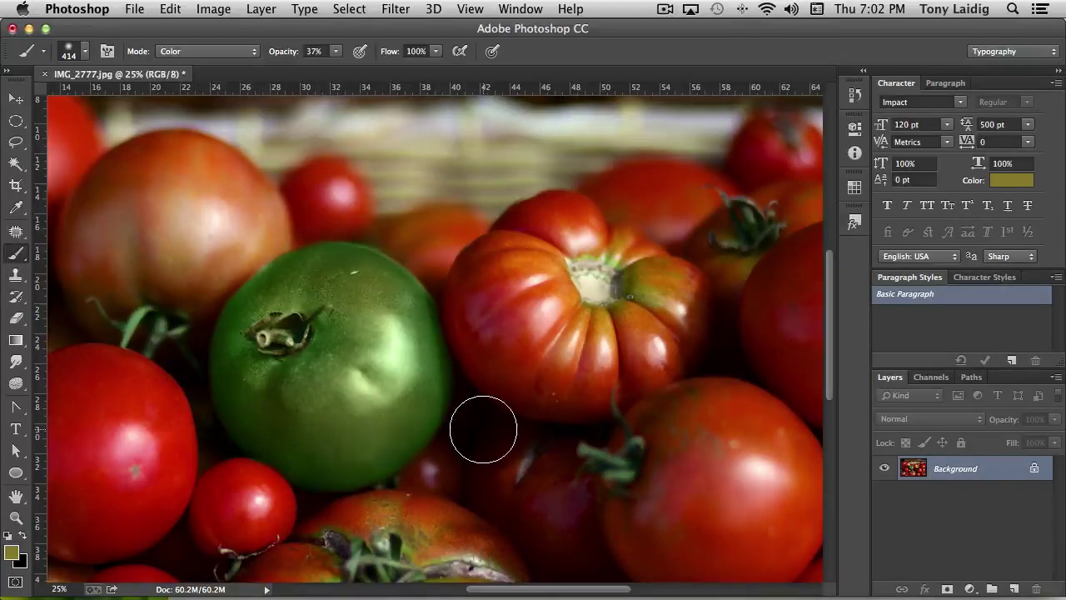
key("super+minus")
key("super+minus")
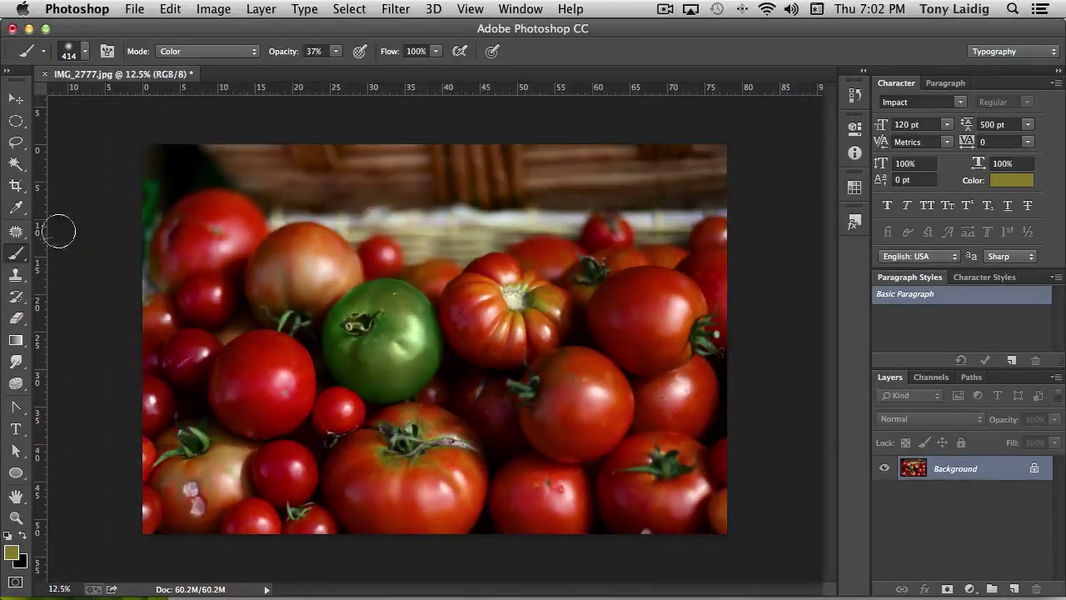
left_click(15, 97)
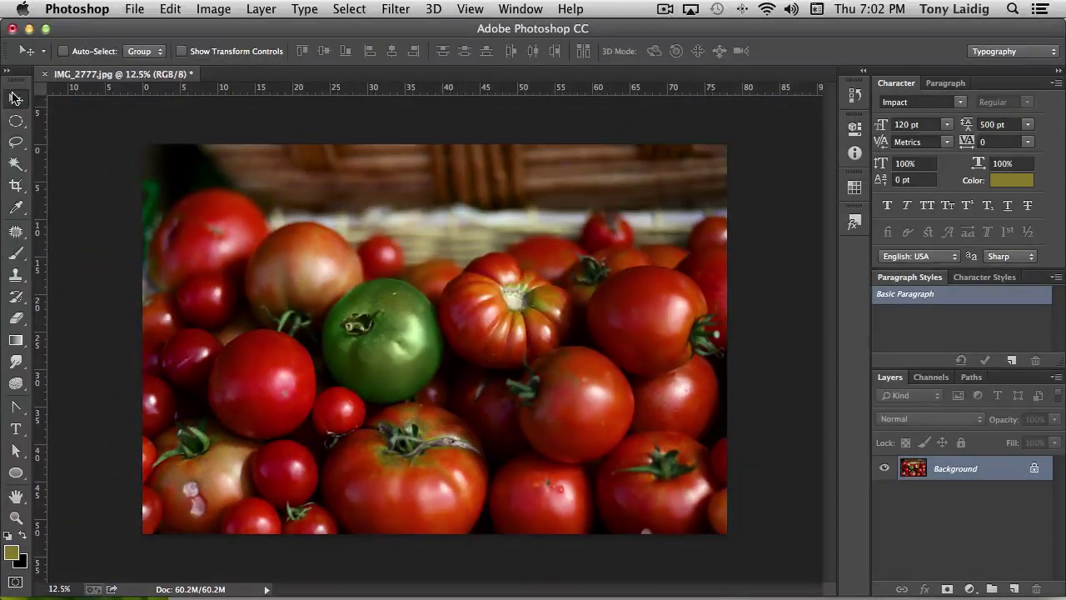